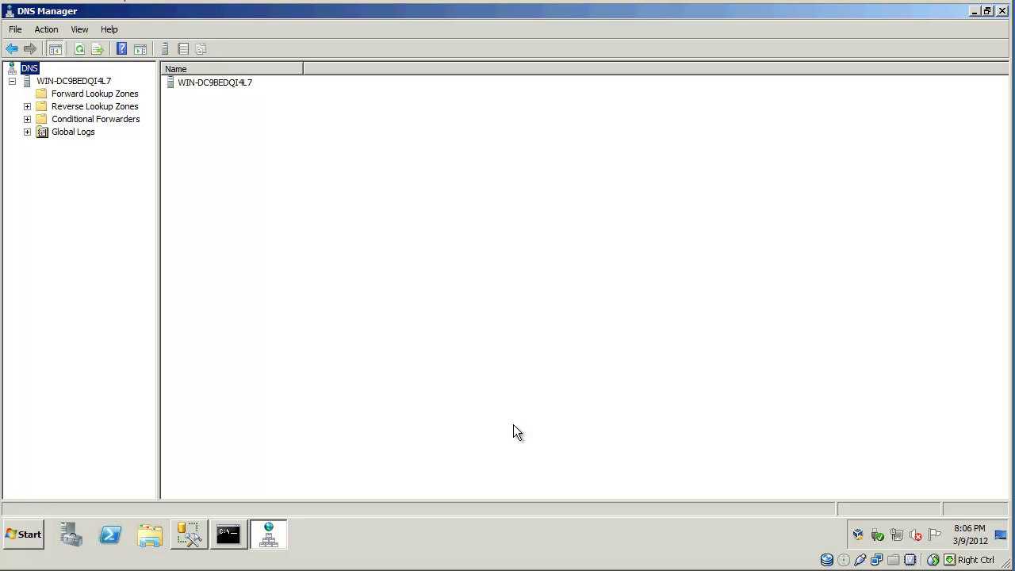
Select the WIN-DC9BEDQI4L7 server node to list its lookup zones, root hints and forwarders
{"action": "left_click", "coordinate": [133, 95]}
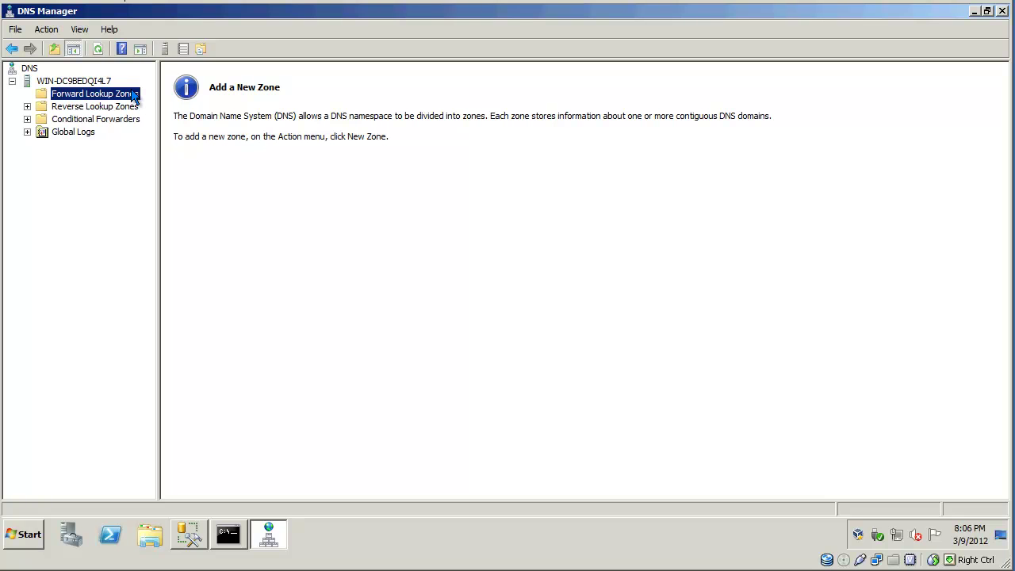
{"action": "left_click", "coordinate": [72, 83]}
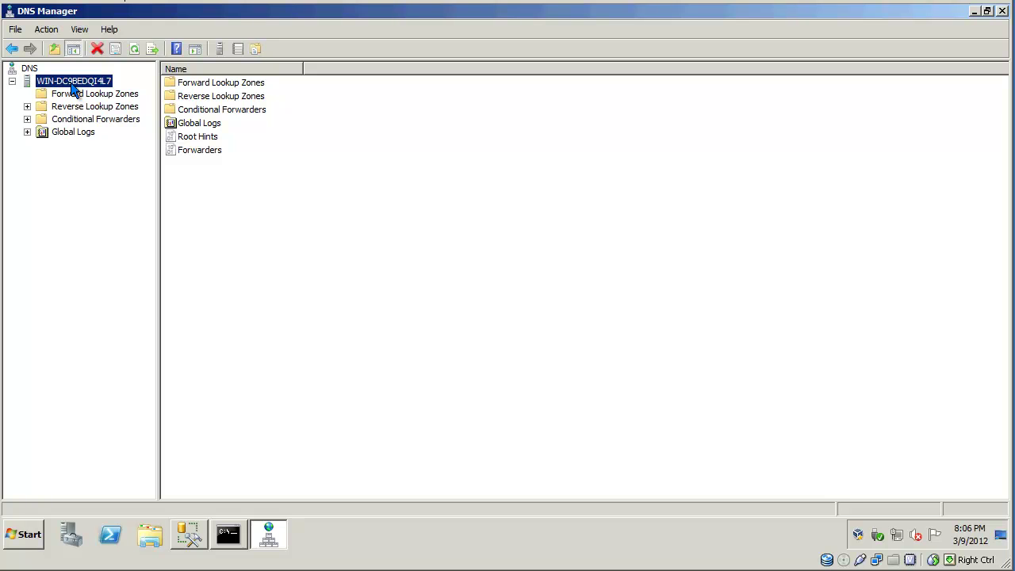
Show the Forwarders tab of the WIN-DC9BEDQI4L7 Properties dialog, currently with an empty list
{"action": "right_click", "coordinate": [72, 89]}
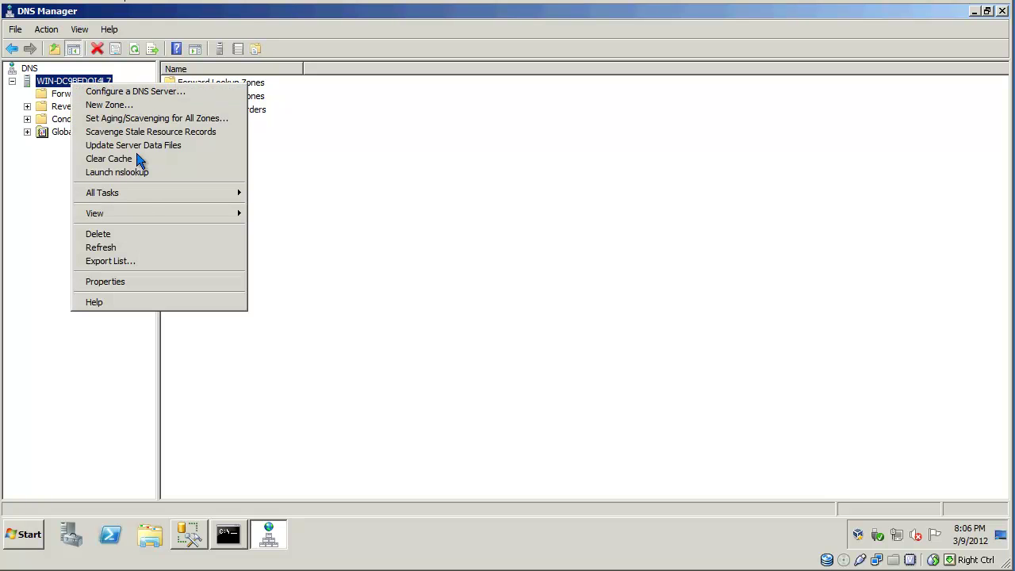
{"action": "left_click", "coordinate": [125, 282]}
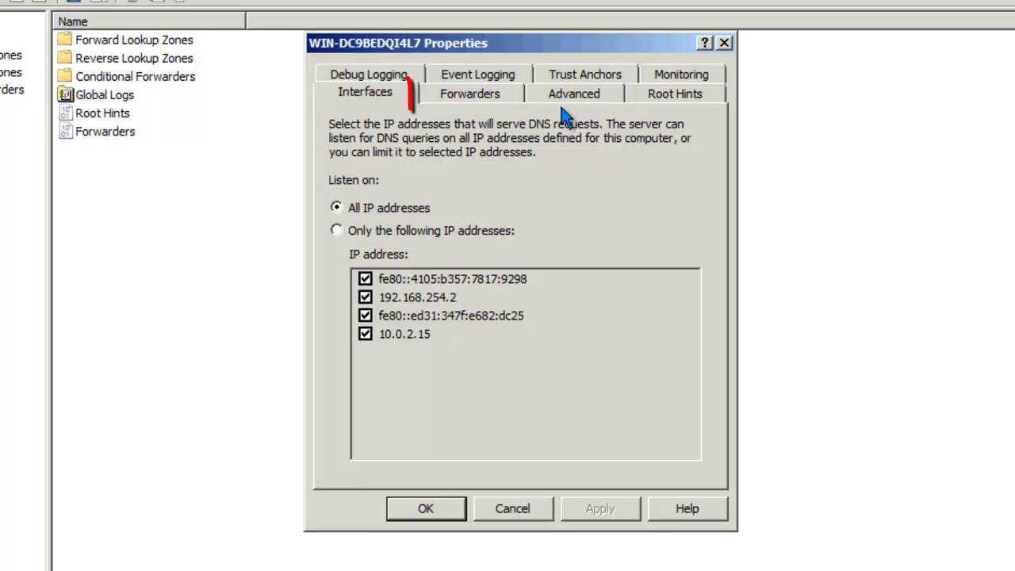
{"action": "left_click", "coordinate": [480, 97]}
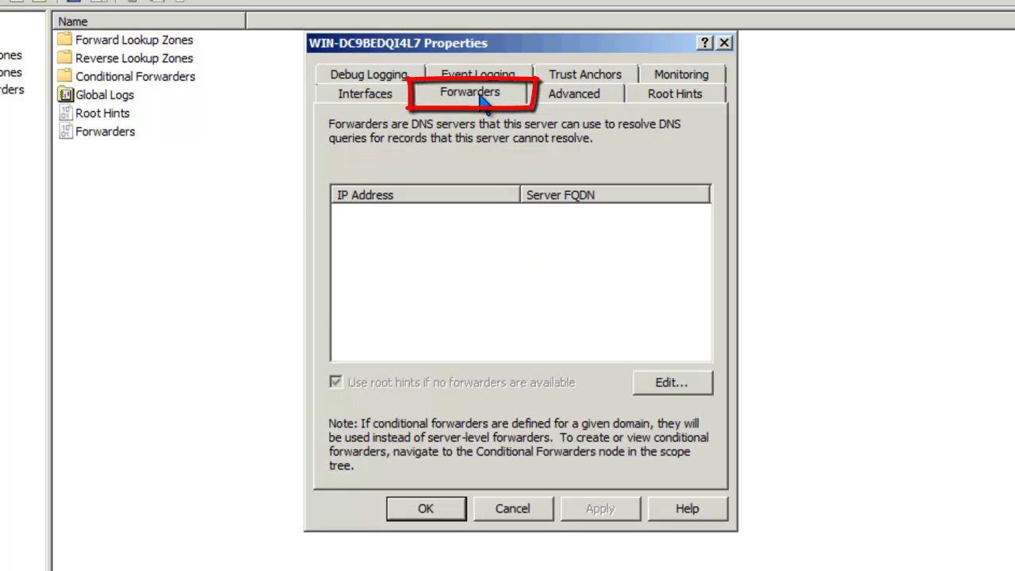
Enter 8.8.4.4 and 8.8.8.8 as forwarder IP addresses and confirm the list
{"action": "left_click", "coordinate": [670, 384]}
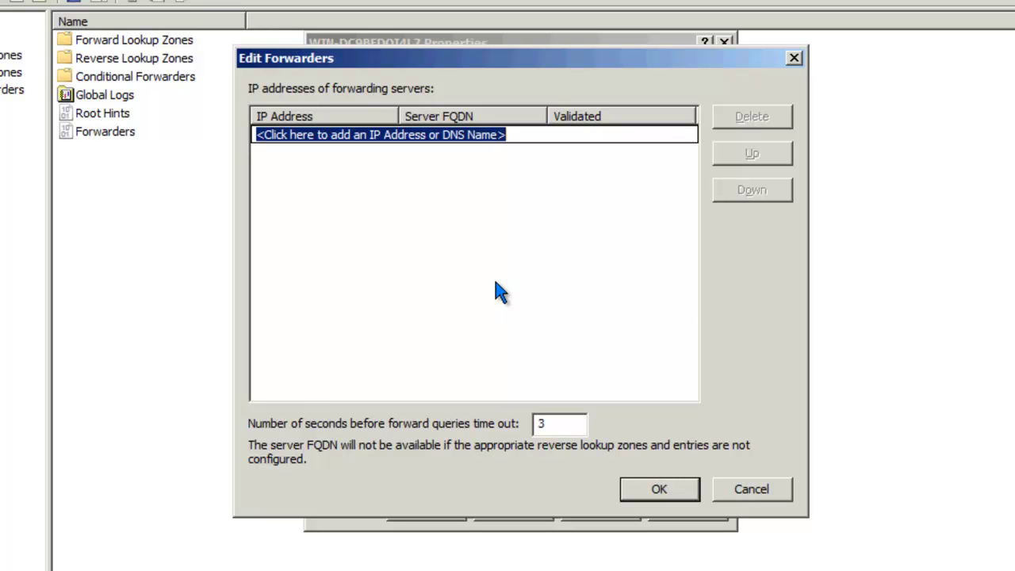
{"action": "type", "text": "8.8.4"}
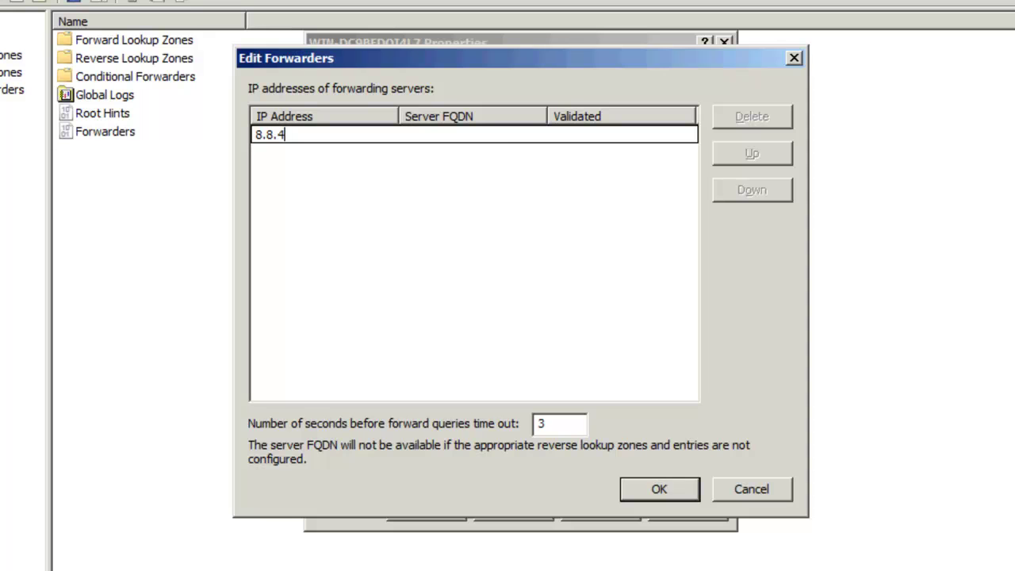
{"action": "type", "text": ".4"}
{"action": "key", "text": "Return"}
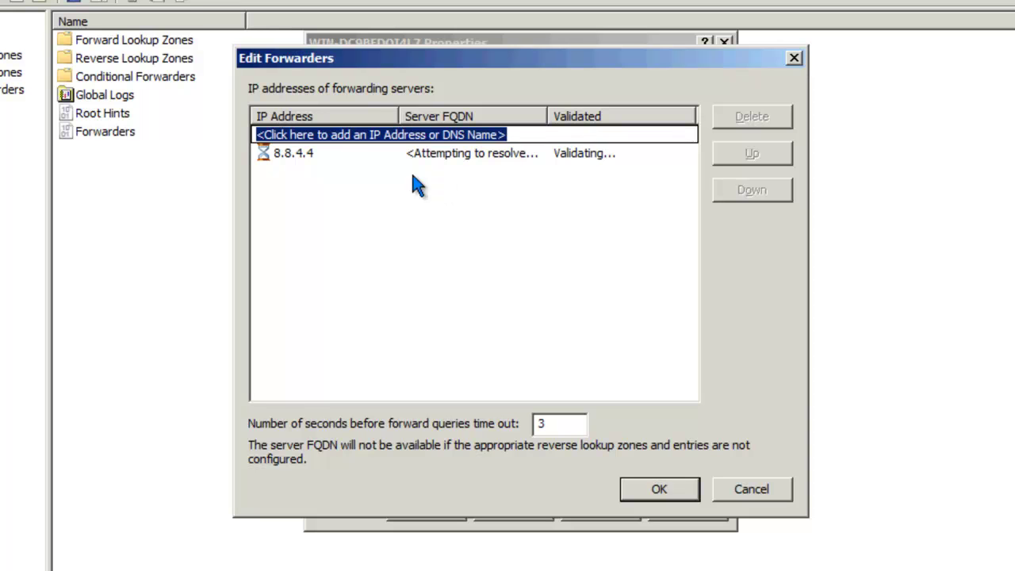
{"action": "left_click", "coordinate": [322, 135]}
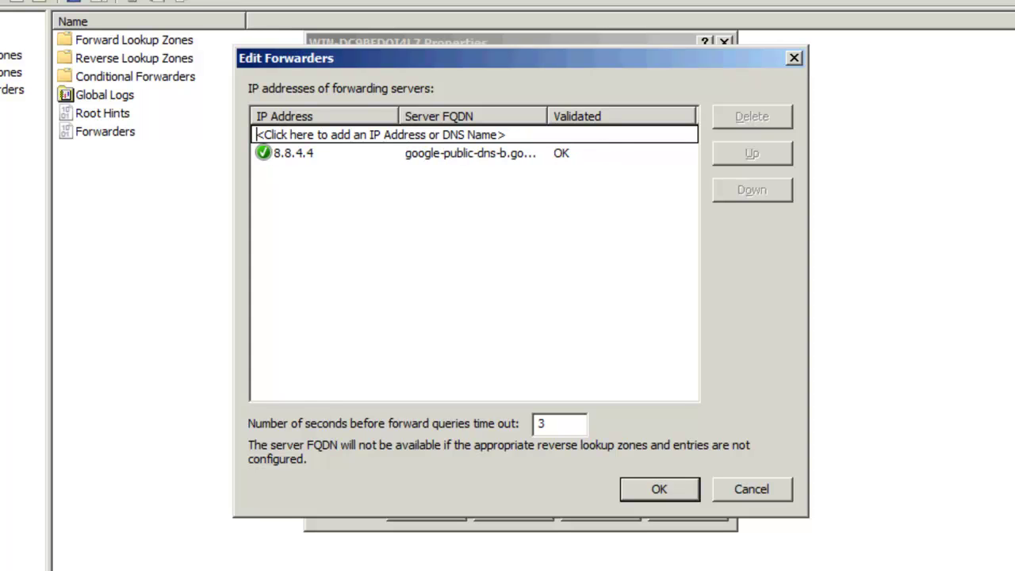
{"action": "type", "text": "8.8.8"}
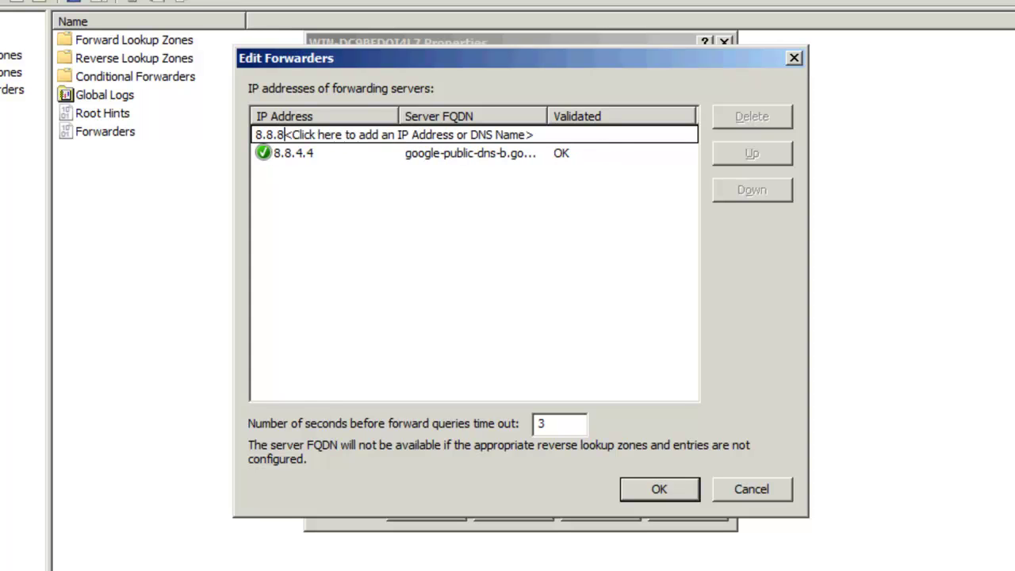
{"action": "type", "text": ".8"}
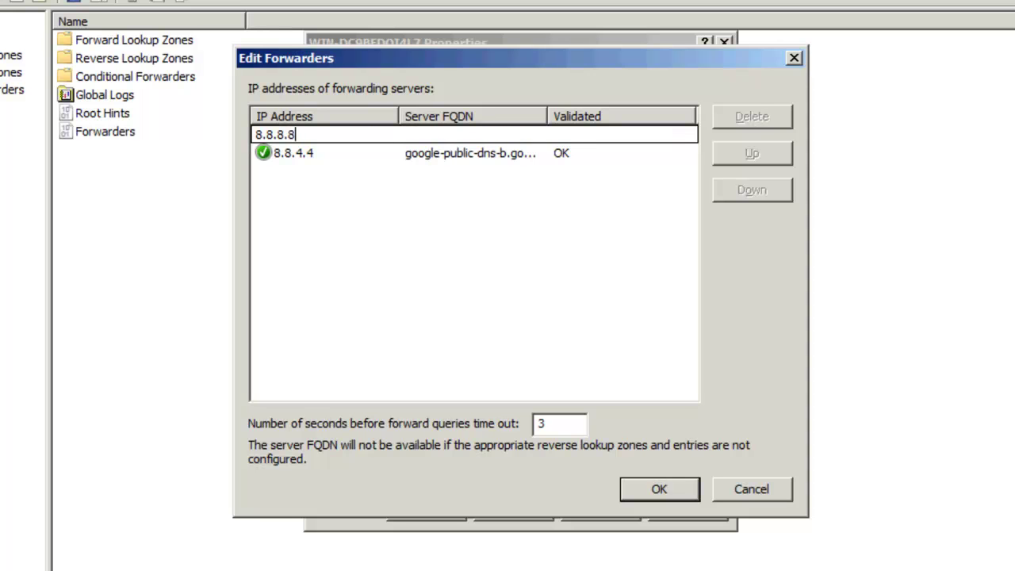
{"action": "key", "text": "Return"}
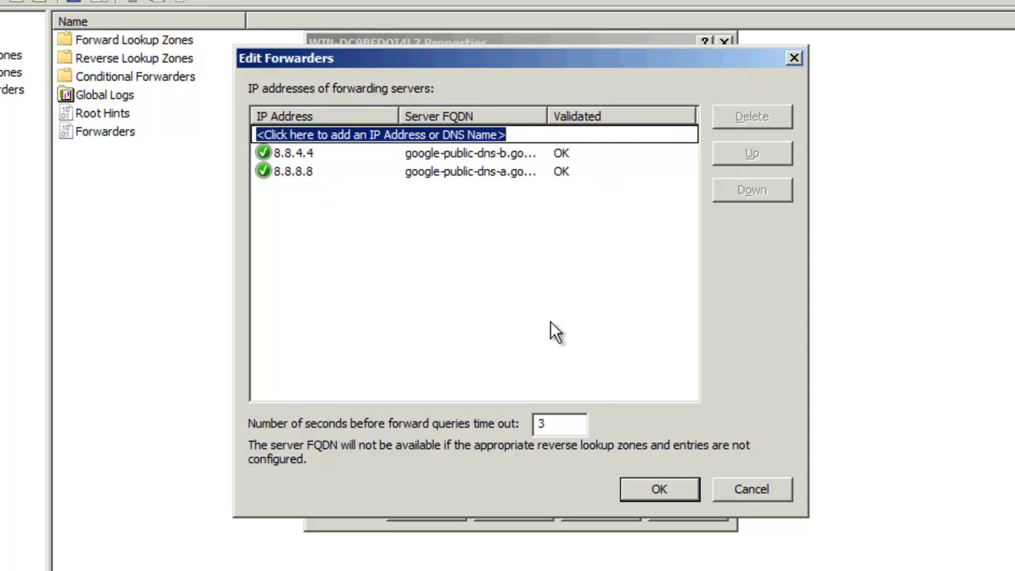
{"action": "left_click", "coordinate": [652, 485]}
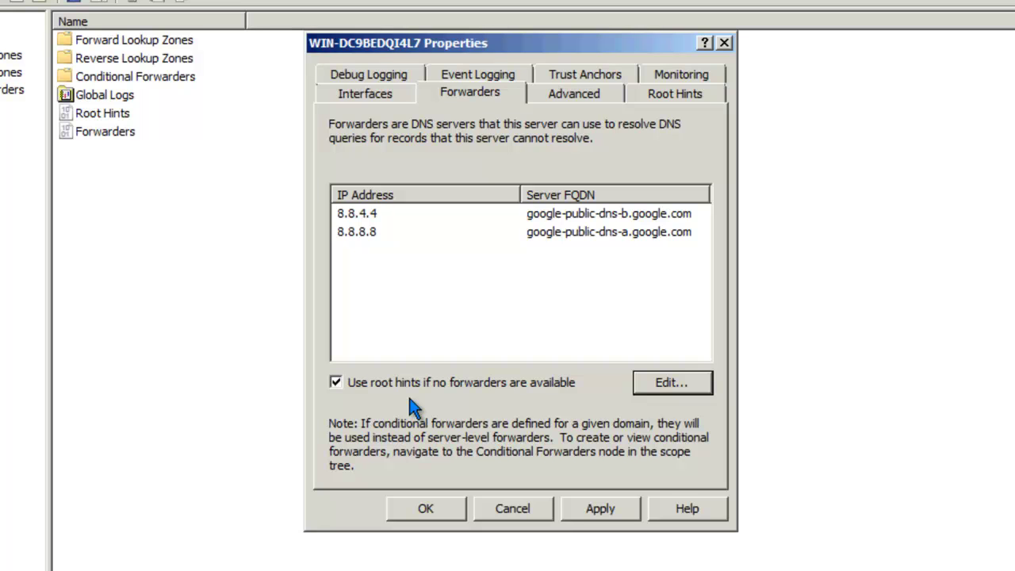
{"action": "left_click", "coordinate": [337, 384]}
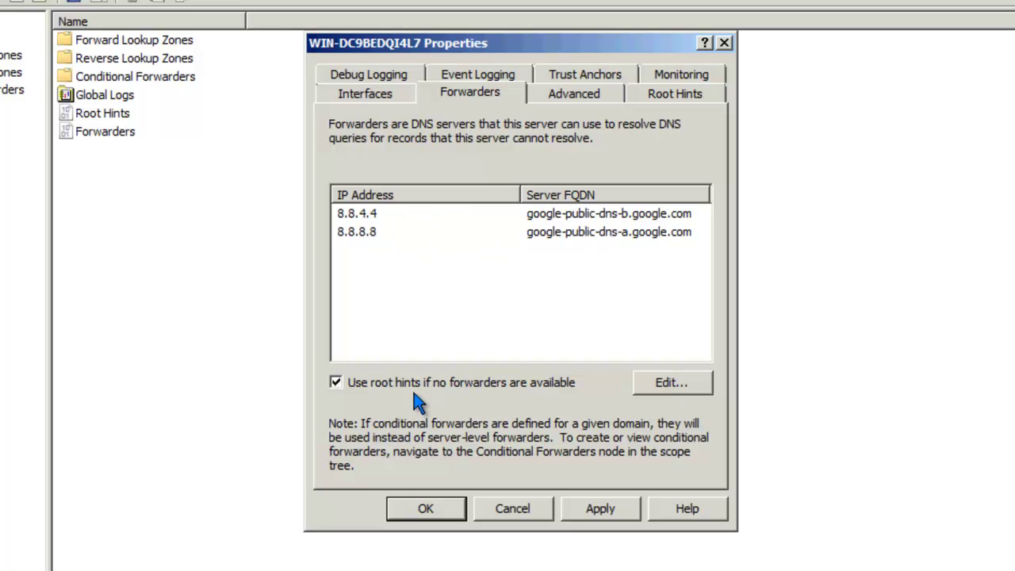
Review the Root Hints name servers, then apply the 8.8.4.4 and 8.8.8.8 forwarders
{"action": "left_click", "coordinate": [652, 95]}
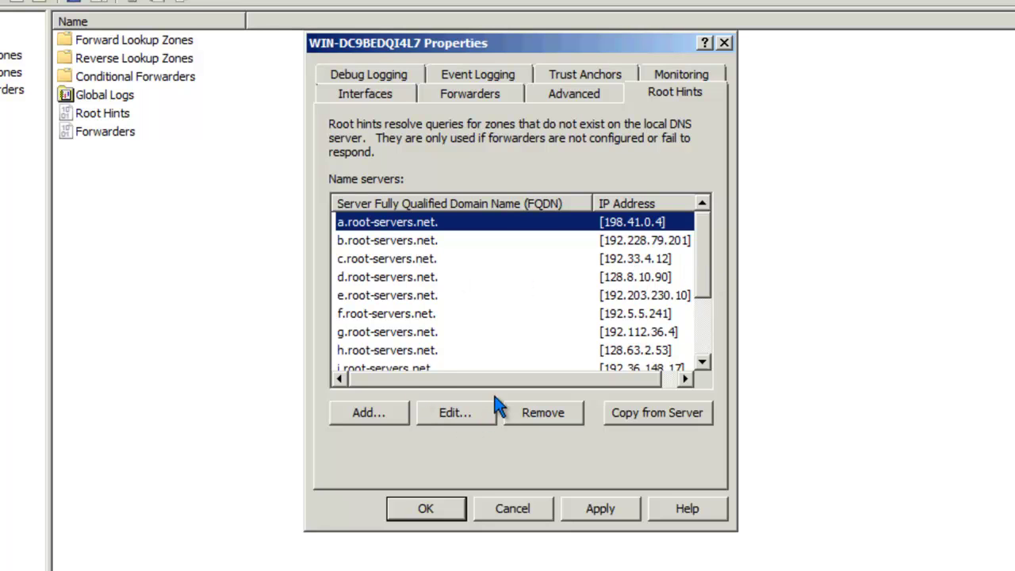
{"action": "key", "text": "ctrl+shift+Tab"}
{"action": "key", "text": "ctrl+shift+Tab"}
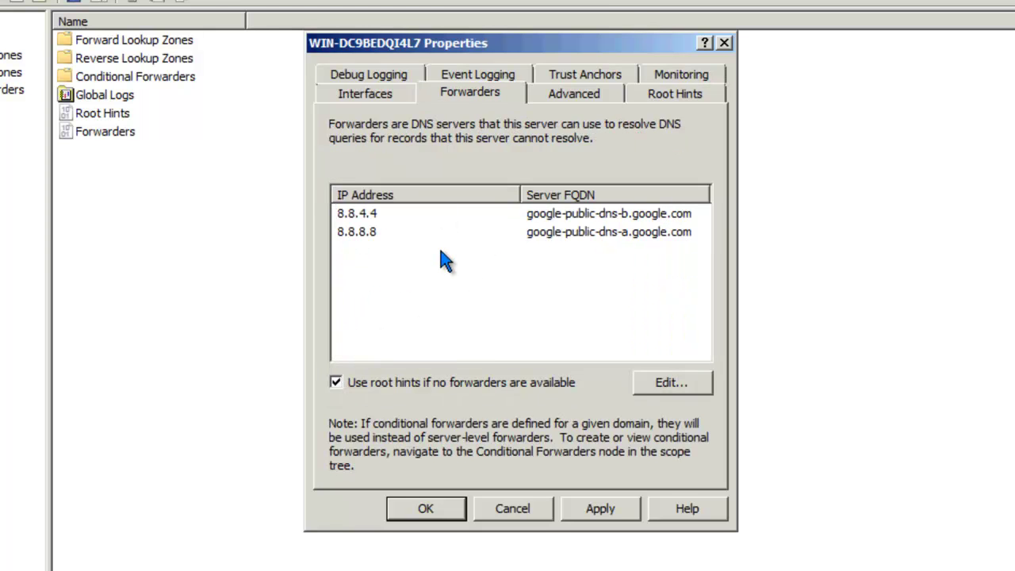
{"action": "left_click", "coordinate": [615, 509]}
Close the server properties and run nslookup, which uses the 192.168.254.2 server
{"action": "left_click", "coordinate": [447, 511]}
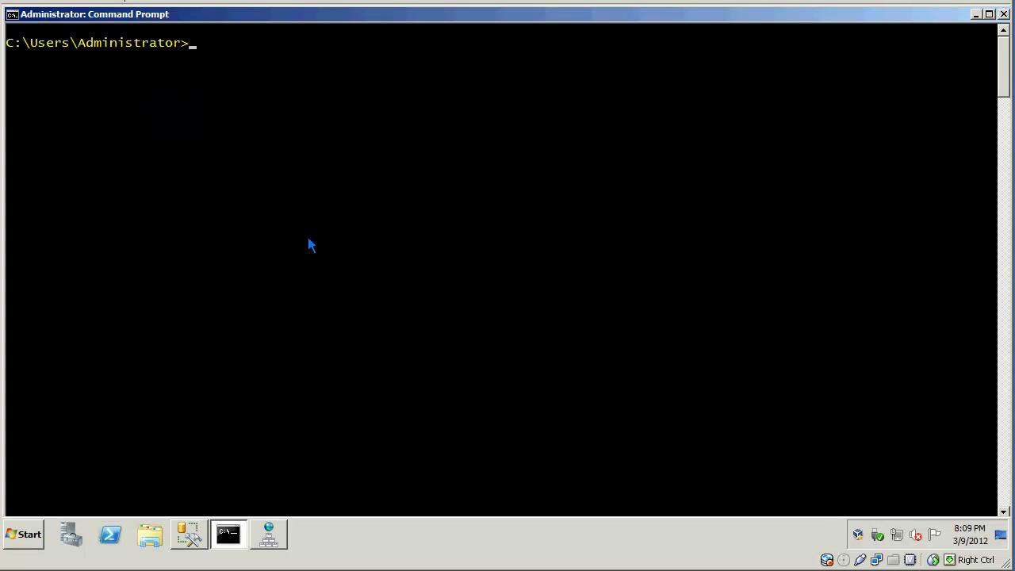
{"action": "type", "text": "nslookup"}
{"action": "key", "text": "Return"}
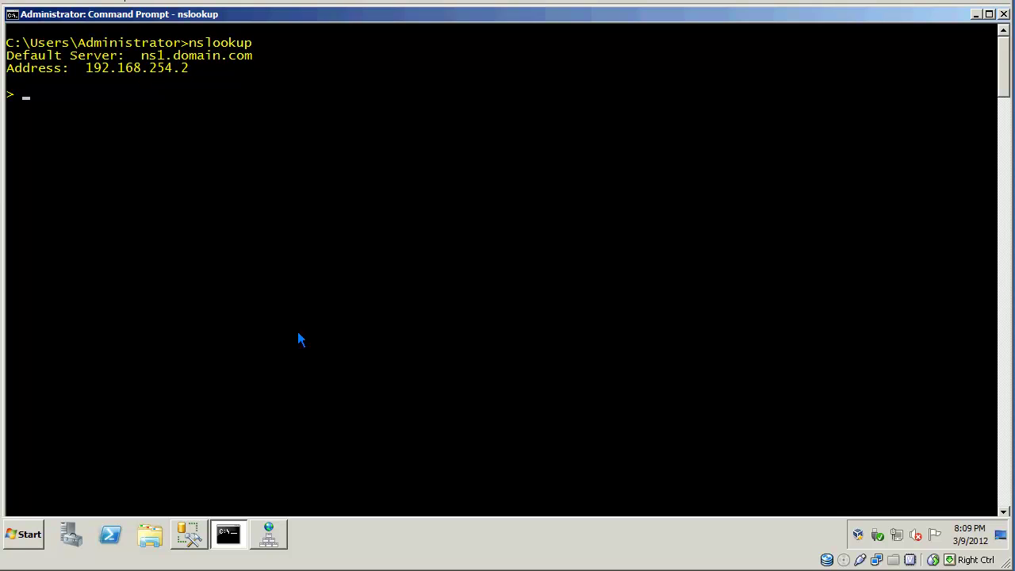
{"action": "left_click", "coordinate": [269, 533]}
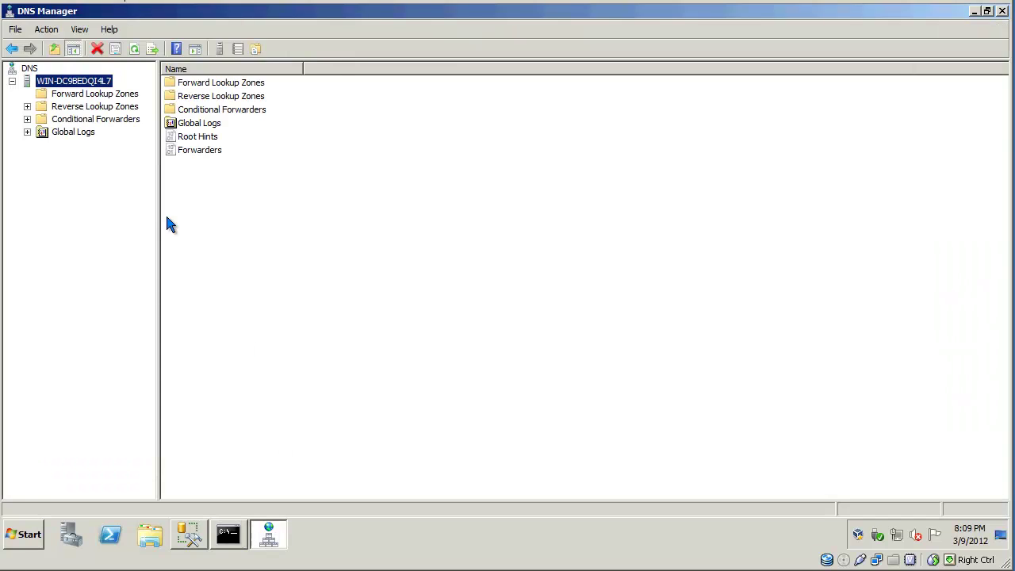
{"action": "left_click", "coordinate": [59, 120]}
{"action": "left_click", "coordinate": [64, 107]}
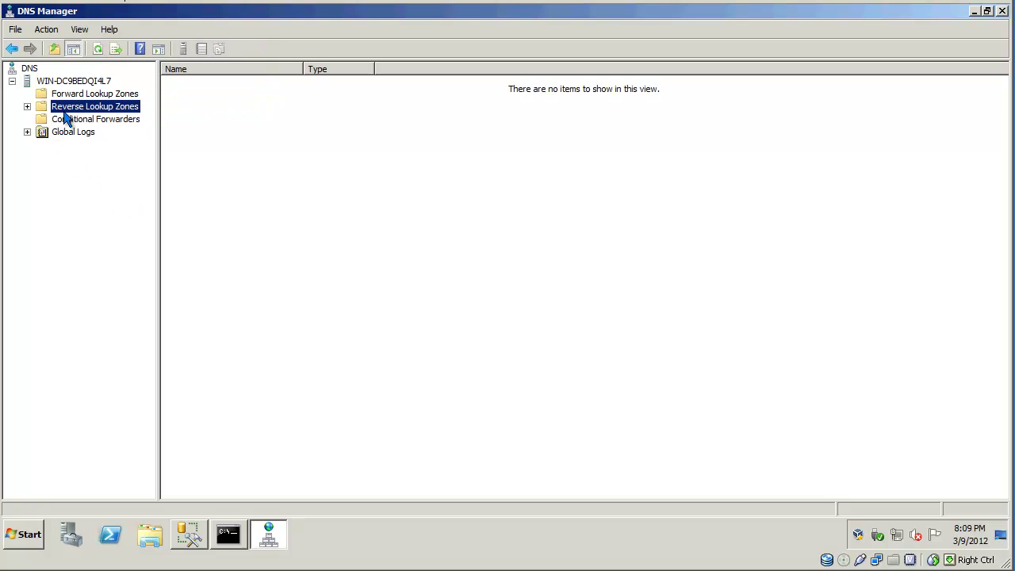
{"action": "double_click", "coordinate": [38, 108]}
{"action": "left_click", "coordinate": [73, 121]}
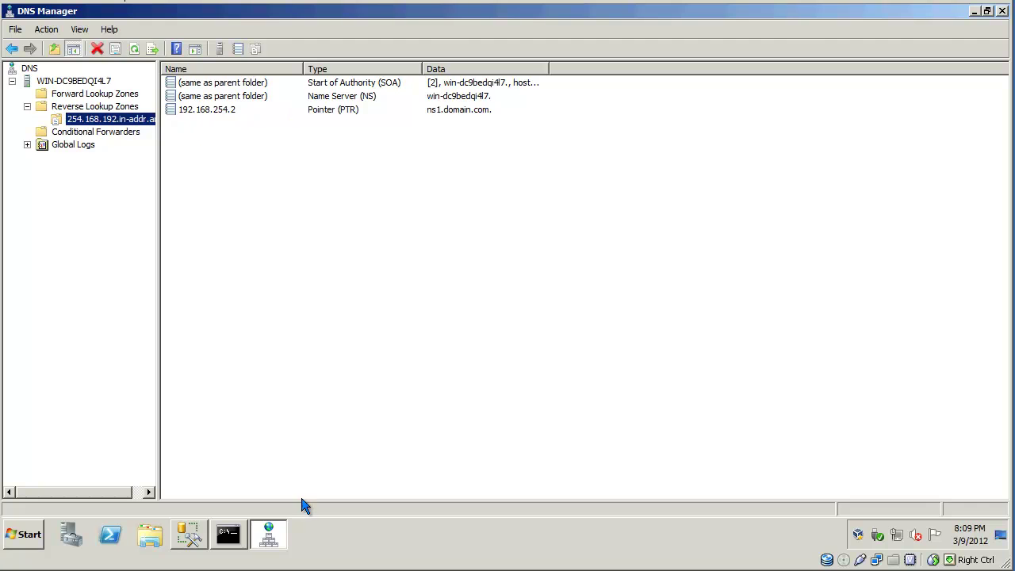
{"action": "left_click", "coordinate": [235, 536]}
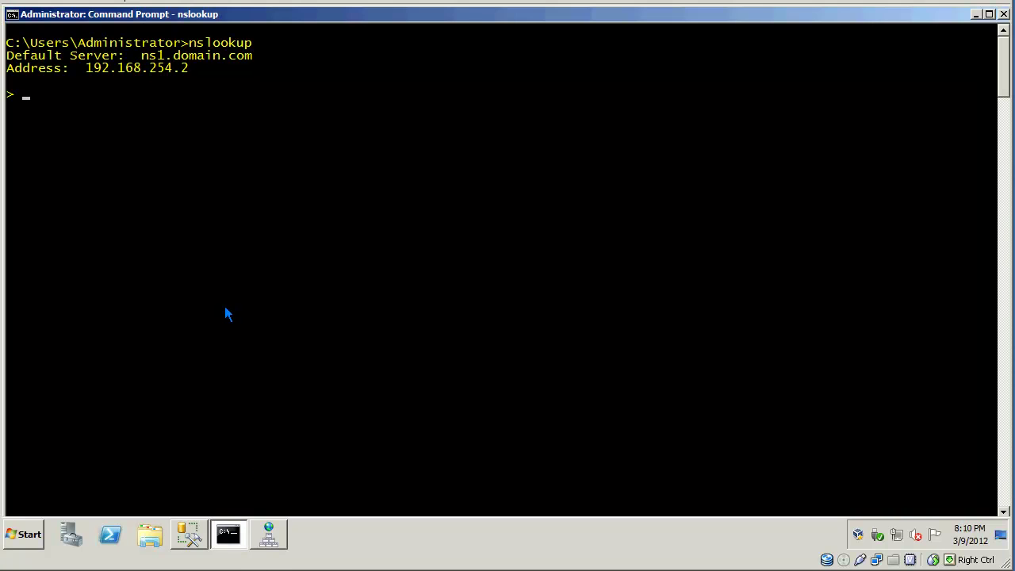
{"action": "type", "text": "www.google.com"}
{"action": "key", "text": "Return"}
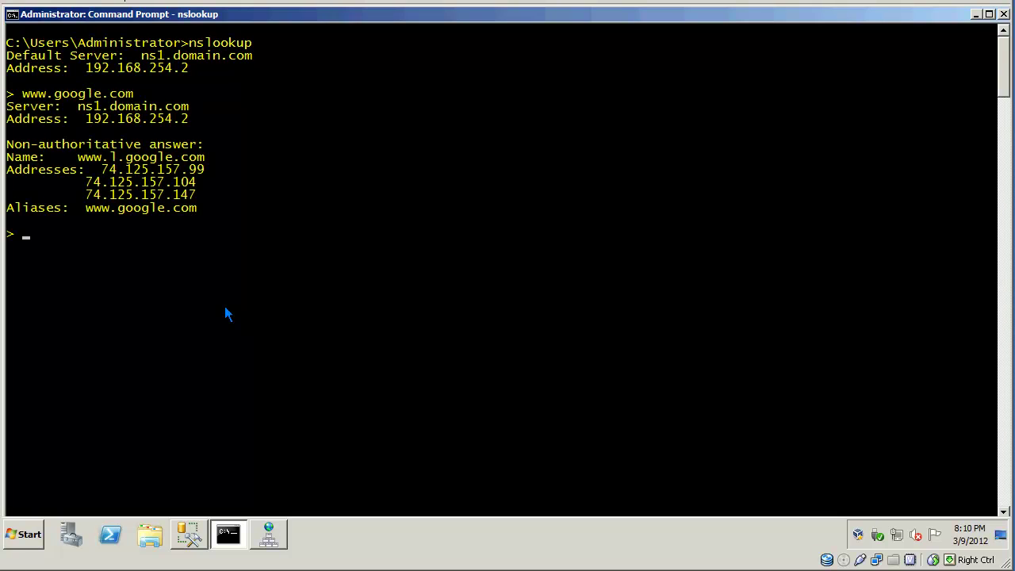